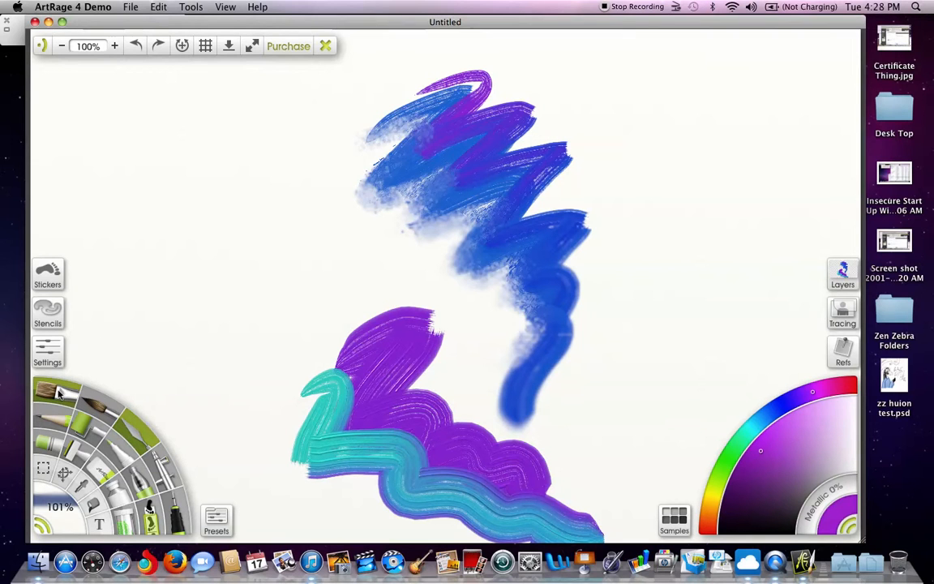
# - Open the tool settings and display the options of the Oil Brush
pyautogui.click(59, 392)
pyautogui.click(53, 417)
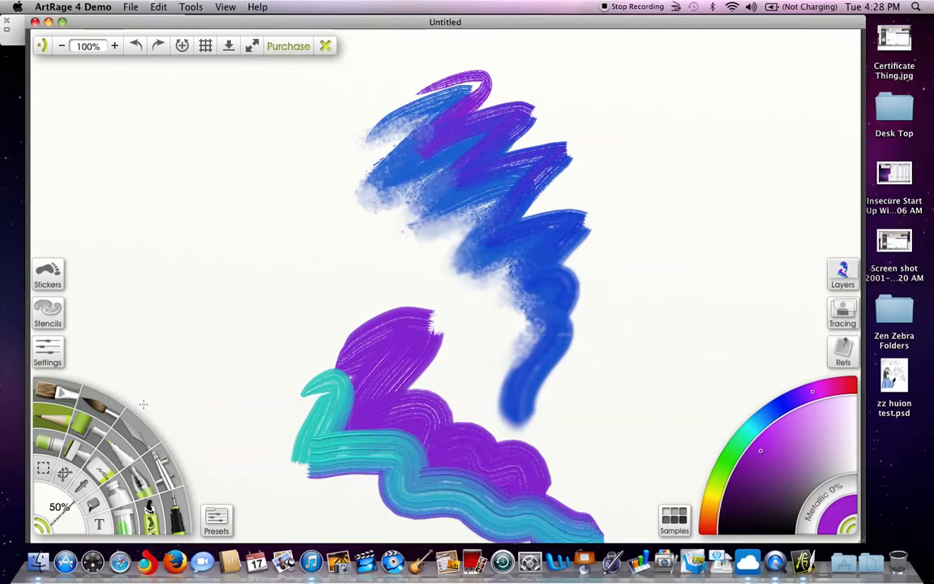
pyautogui.click(57, 359)
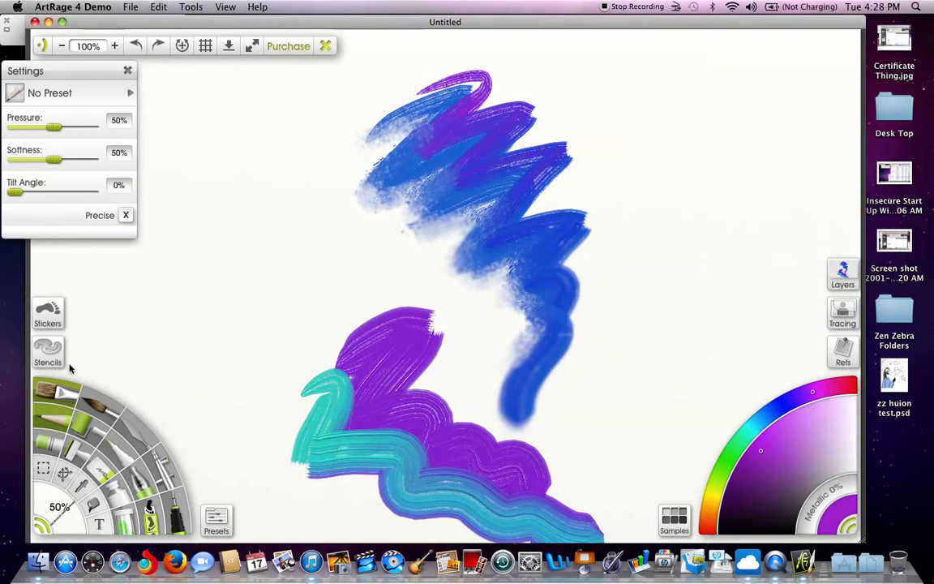
pyautogui.click(61, 392)
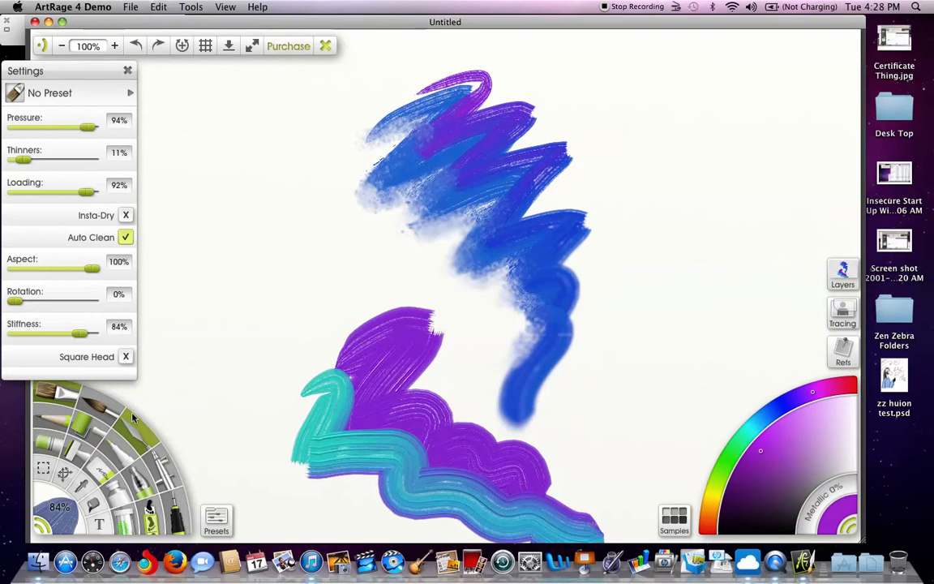
# - Look over the Oil Brush presets and their available groups, and close the presets
pyautogui.click(217, 522)
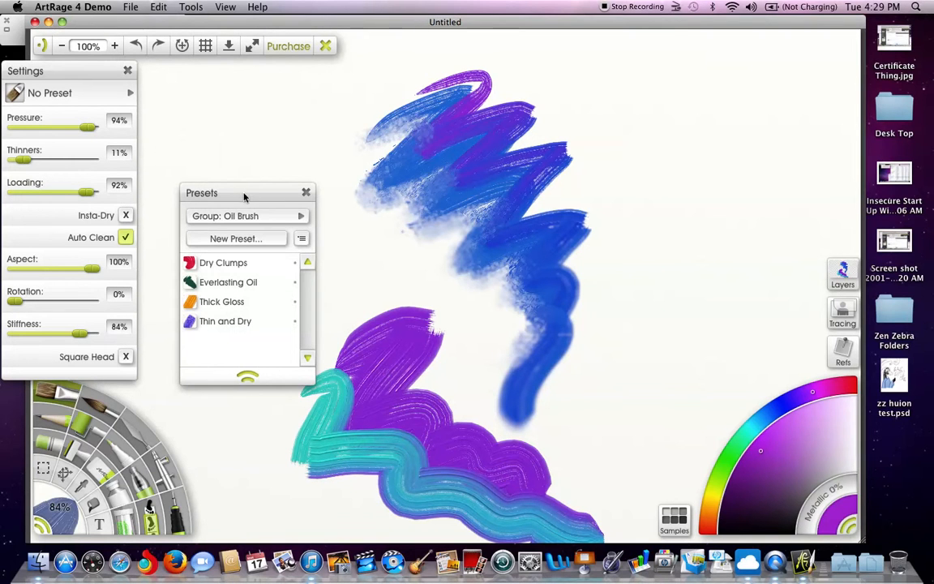
pyautogui.moveTo(248, 193); pyautogui.dragTo(217, 95)
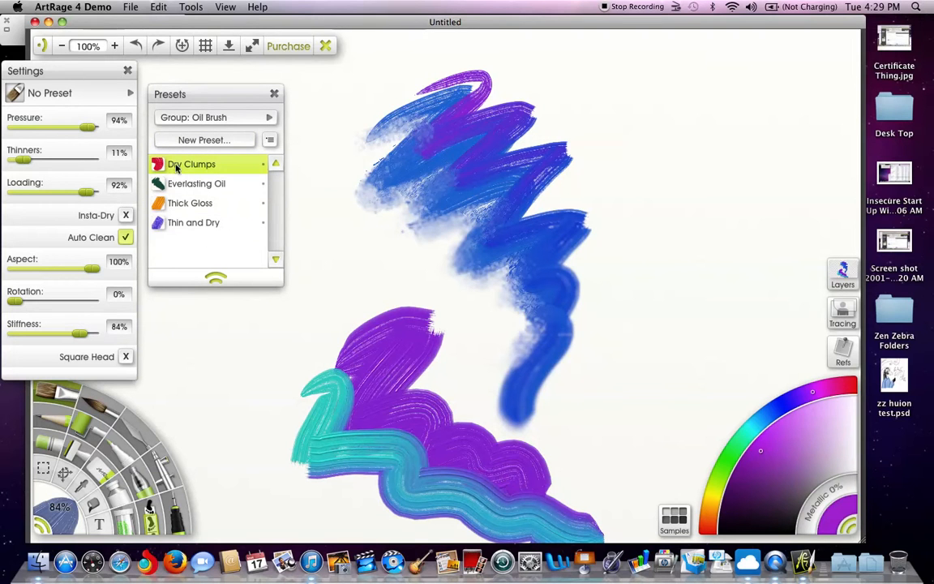
pyautogui.moveTo(208, 95); pyautogui.dragTo(207, 75)
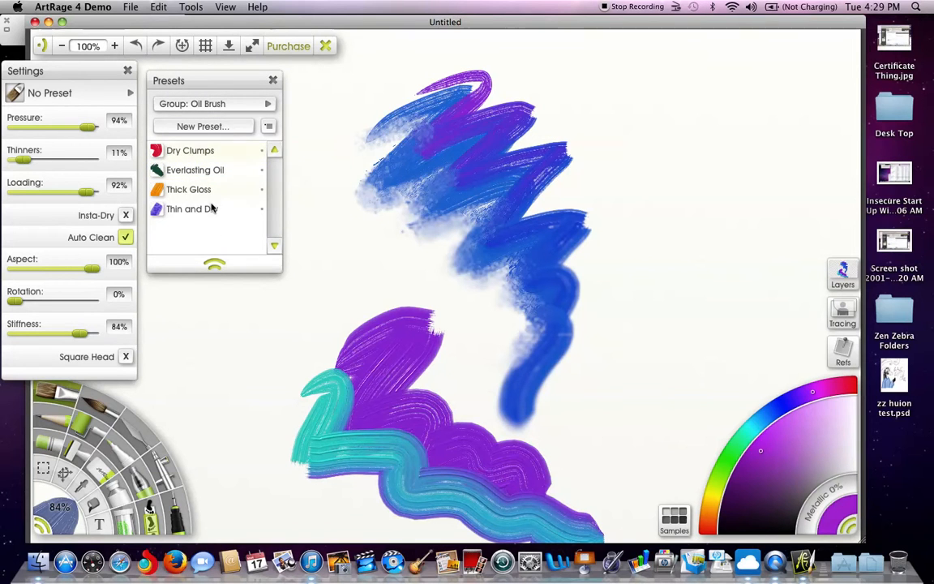
pyautogui.click(269, 107)
pyautogui.click(258, 104)
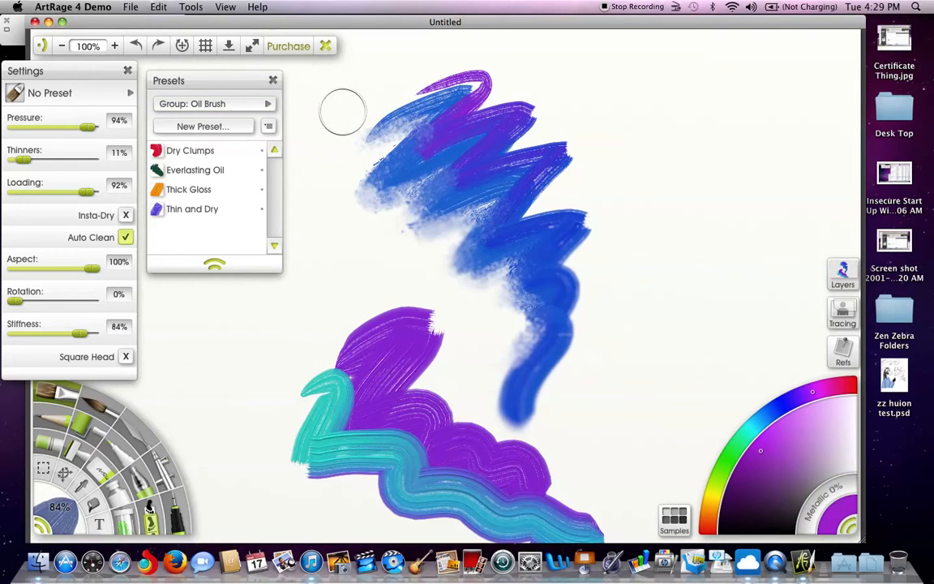
pyautogui.click(273, 82)
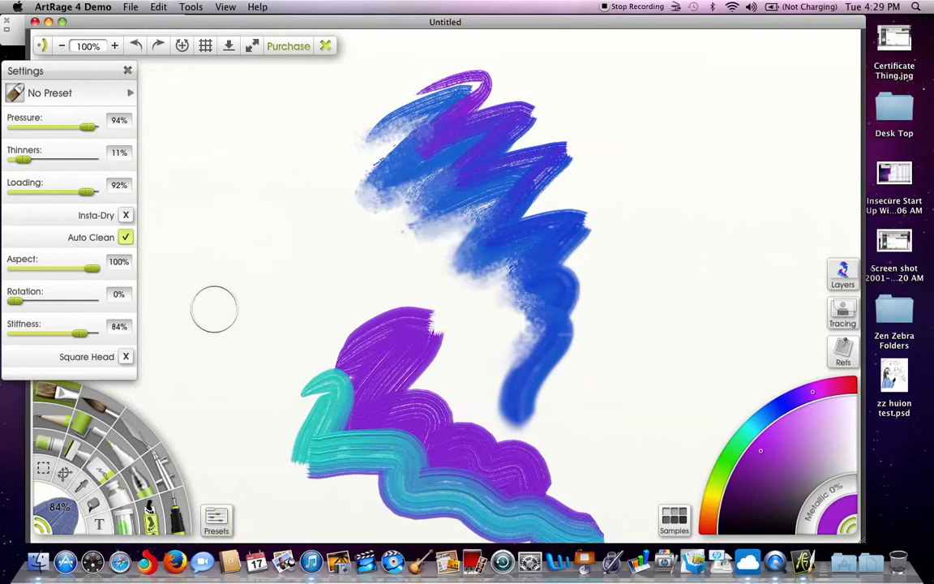
# - Select the Palette Knife and show its Knife preset group directly beside the tool settings
pyautogui.click(141, 441)
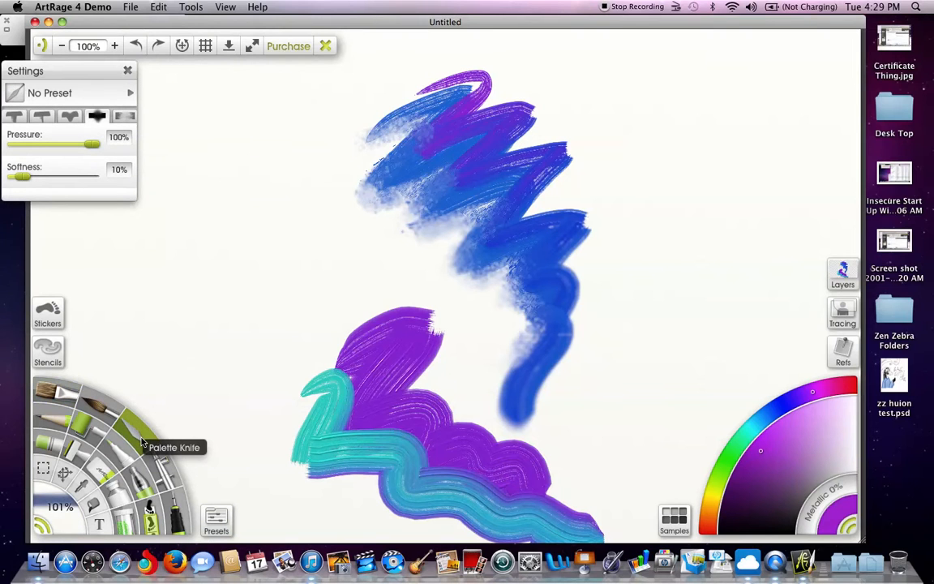
pyautogui.click(216, 520)
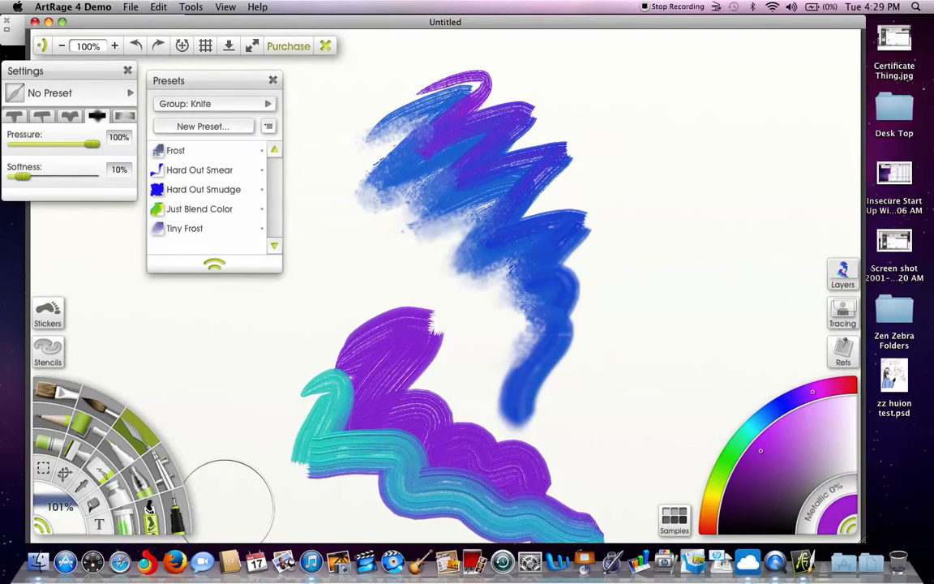
pyautogui.click(267, 104)
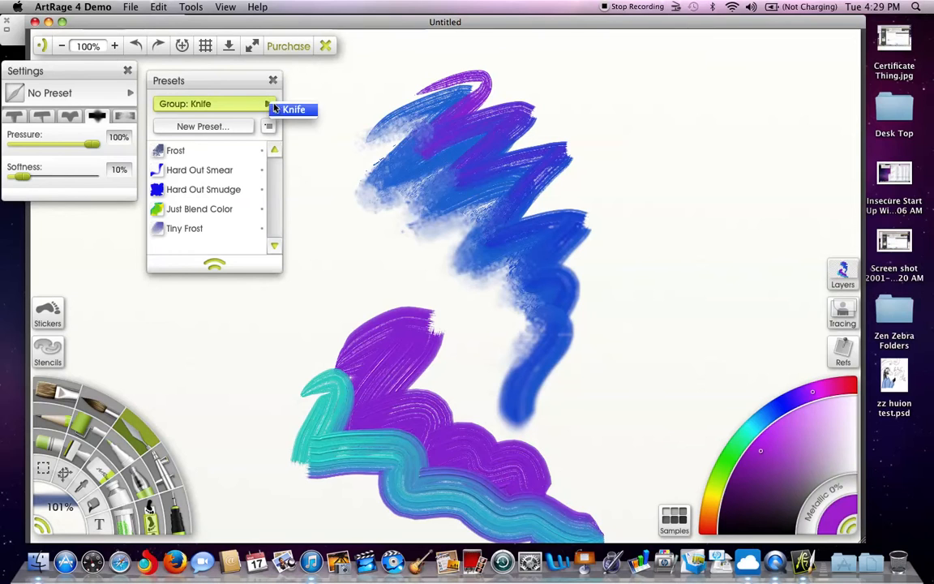
pyautogui.click(238, 83)
pyautogui.moveTo(236, 83); pyautogui.dragTo(220, 76)
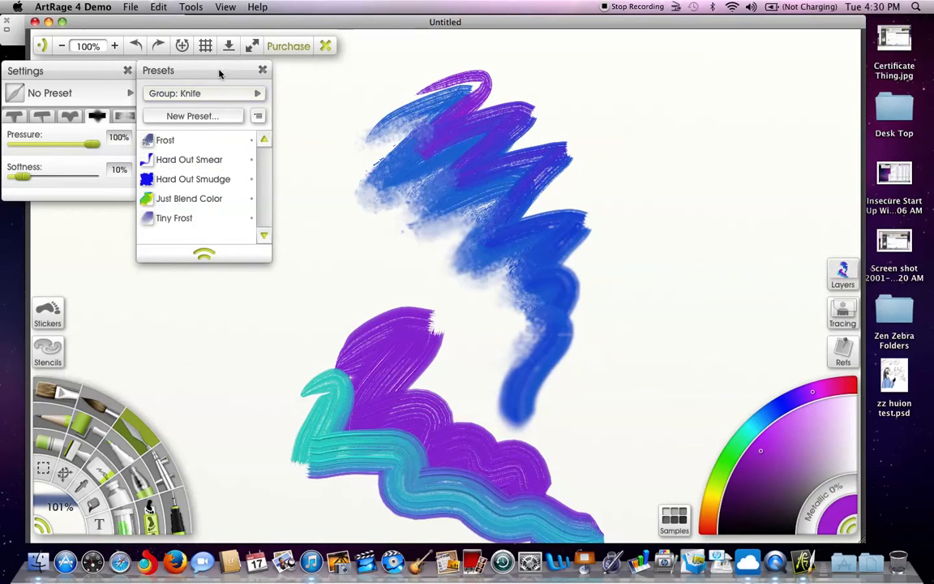
pyautogui.moveTo(225, 72)
pyautogui.mouseDown()
pyautogui.moveTo(233, 73)
pyautogui.moveTo(229, 84)
pyautogui.mouseUp()
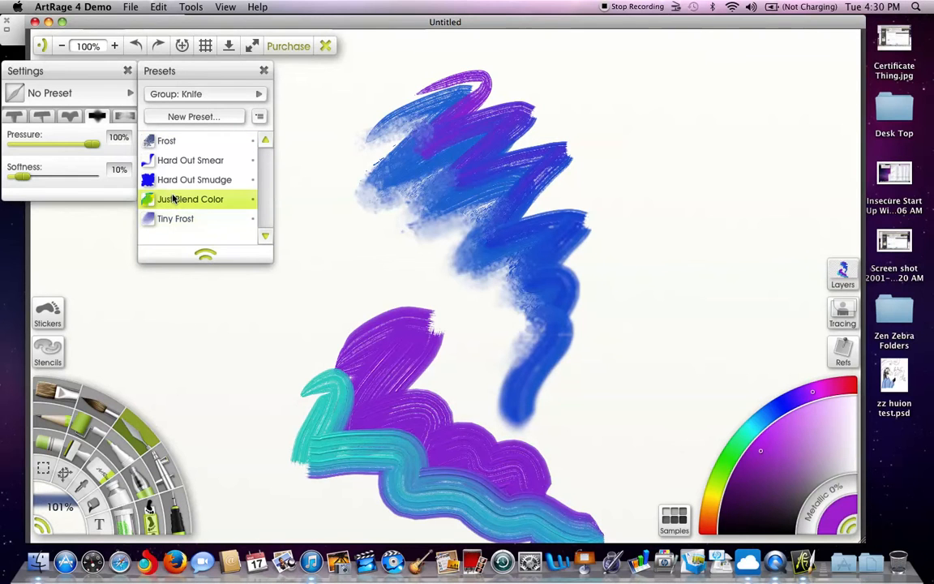
# - Roughen the teal stroke's outer edges with the Frost preset and diffuse the purple stroke's upper edge with Tiny Frost
pyautogui.click(159, 142)
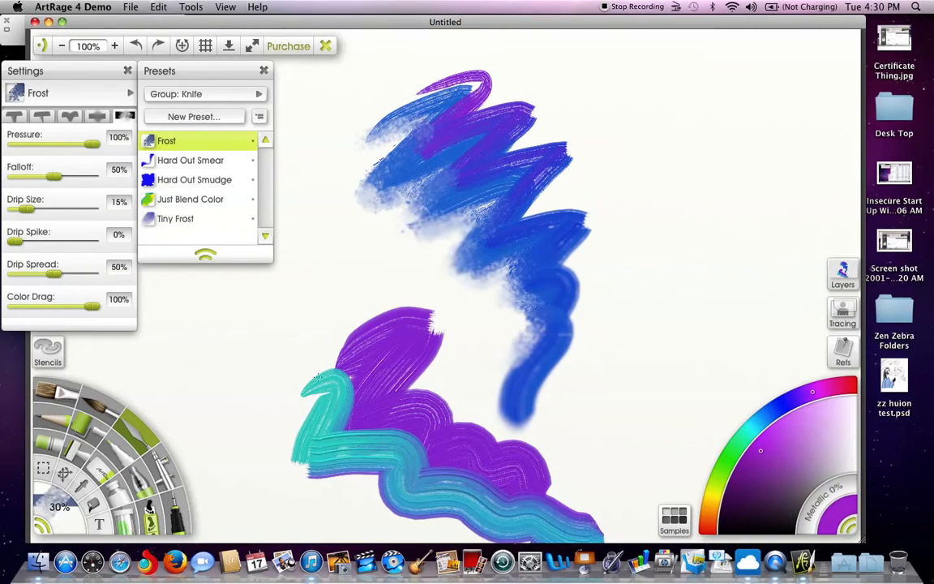
pyautogui.moveTo(308, 374)
pyautogui.mouseDown()
pyautogui.moveTo(284, 414)
pyautogui.moveTo(279, 442)
pyautogui.moveTo(292, 466)
pyautogui.moveTo(324, 487)
pyautogui.moveTo(369, 481)
pyautogui.moveTo(388, 505)
pyautogui.mouseUp()
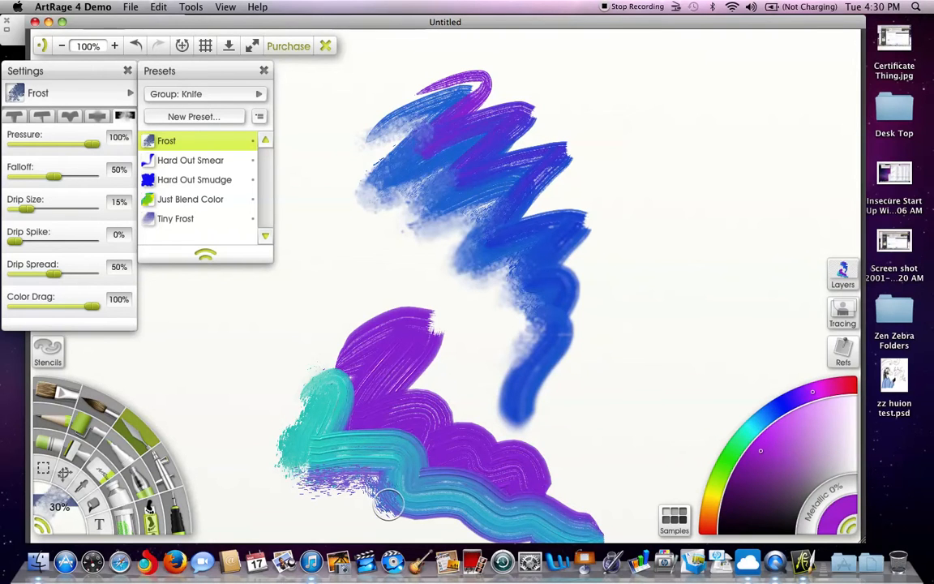
pyautogui.click(170, 218)
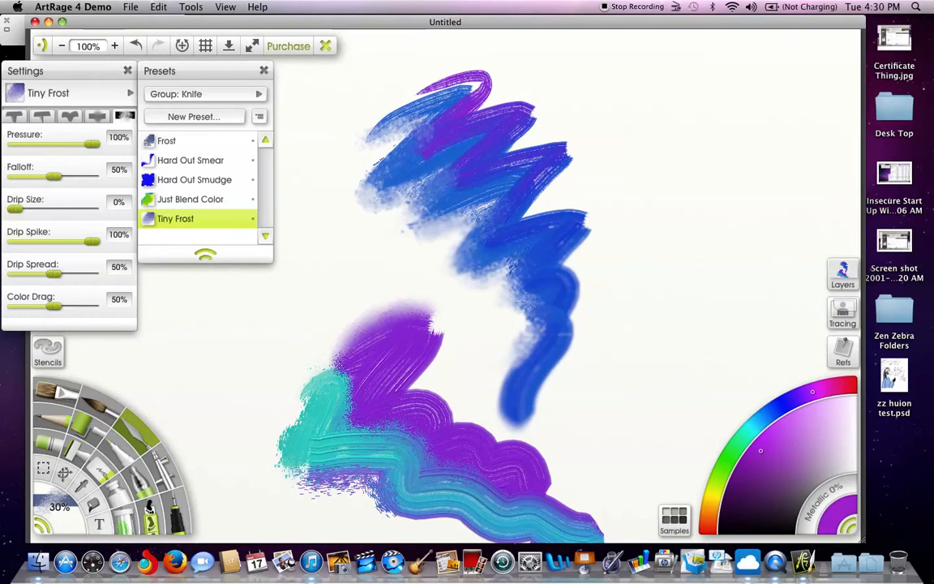
# - Blend teal into purple with Just Blend Color and smudge the purple stroke's upper edge with Hard Out Smudge
pyautogui.click(194, 199)
pyautogui.moveTo(310, 383)
pyautogui.mouseDown()
pyautogui.moveTo(342, 355)
pyautogui.moveTo(348, 361)
pyautogui.moveTo(335, 403)
pyautogui.moveTo(362, 388)
pyautogui.moveTo(345, 427)
pyautogui.moveTo(390, 410)
pyautogui.moveTo(386, 441)
pyautogui.moveTo(416, 434)
pyautogui.moveTo(422, 454)
pyautogui.moveTo(442, 453)
pyautogui.moveTo(446, 473)
pyautogui.moveTo(495, 477)
pyautogui.mouseUp()
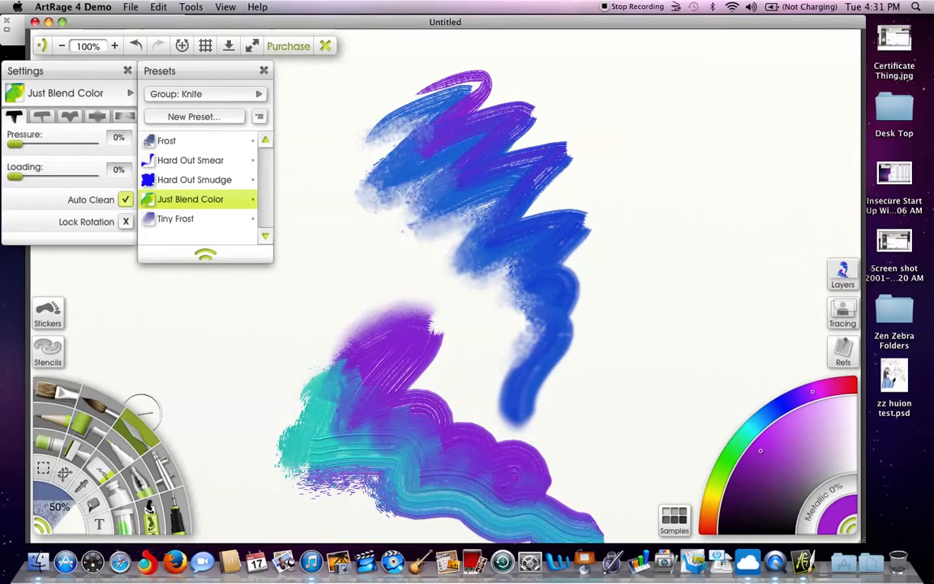
pyautogui.click(188, 179)
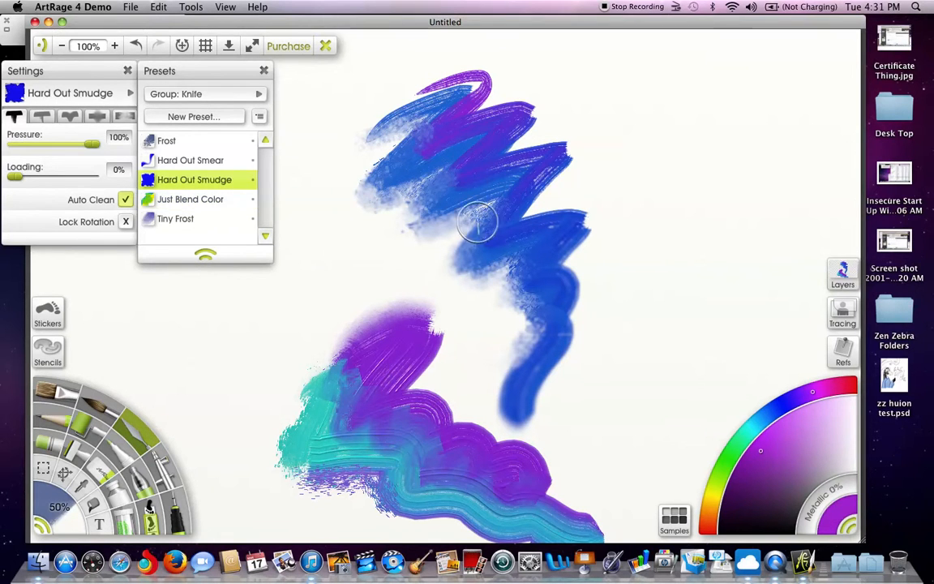
pyautogui.moveTo(435, 412)
pyautogui.mouseDown()
pyautogui.moveTo(481, 434)
pyautogui.moveTo(545, 452)
pyautogui.moveTo(567, 493)
pyautogui.moveTo(517, 466)
pyautogui.mouseUp()
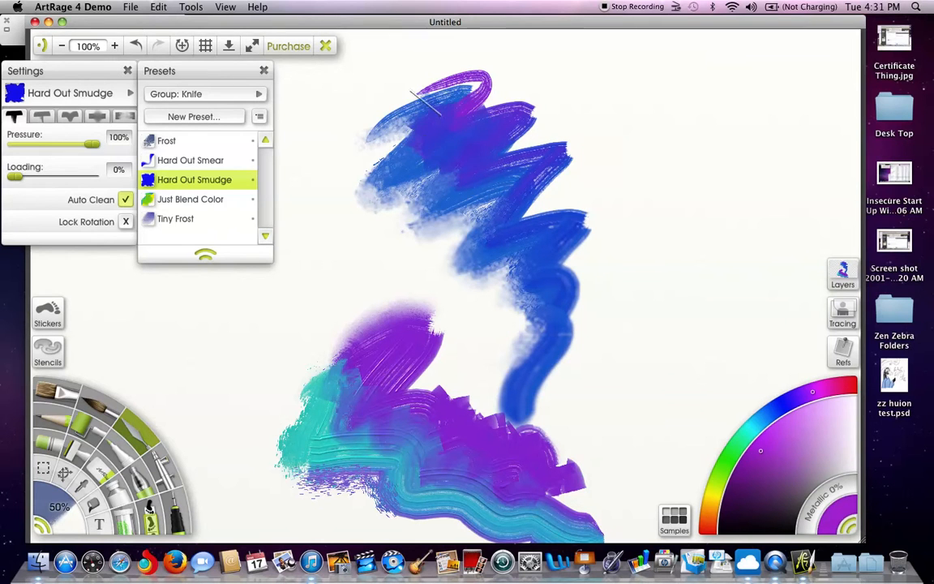
# - Pull the right edges of the blue stroke outward into pointed smears with the Hard Out Smear preset
pyautogui.click(206, 201)
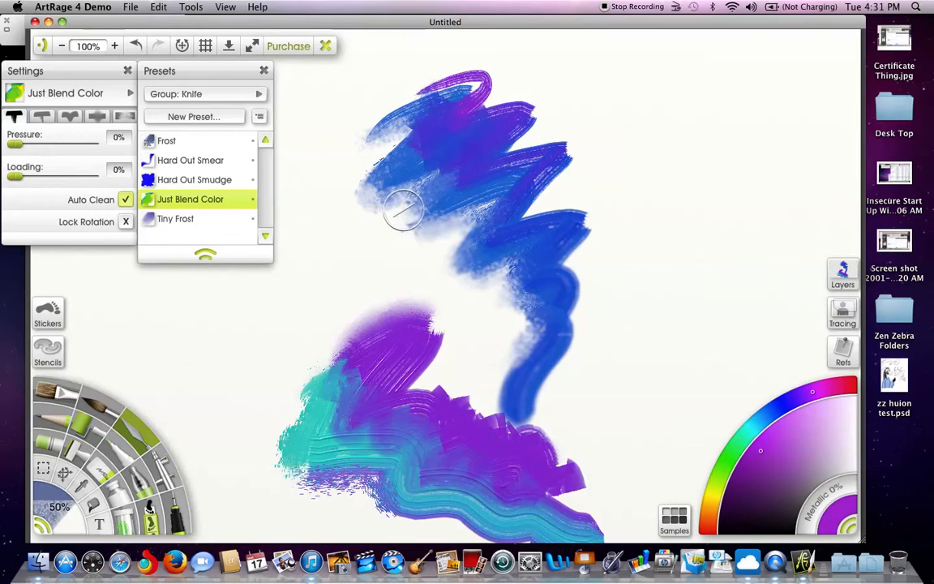
pyautogui.click(180, 160)
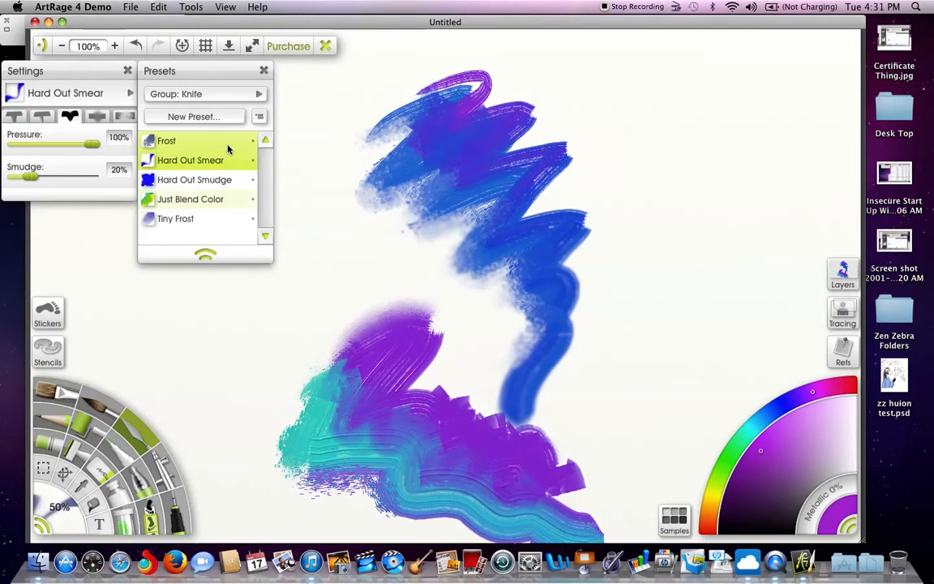
pyautogui.moveTo(542, 242); pyautogui.dragTo(587, 224)
pyautogui.moveTo(561, 265)
pyautogui.mouseDown()
pyautogui.moveTo(625, 249)
pyautogui.moveTo(615, 219)
pyautogui.moveTo(686, 180)
pyautogui.mouseUp()
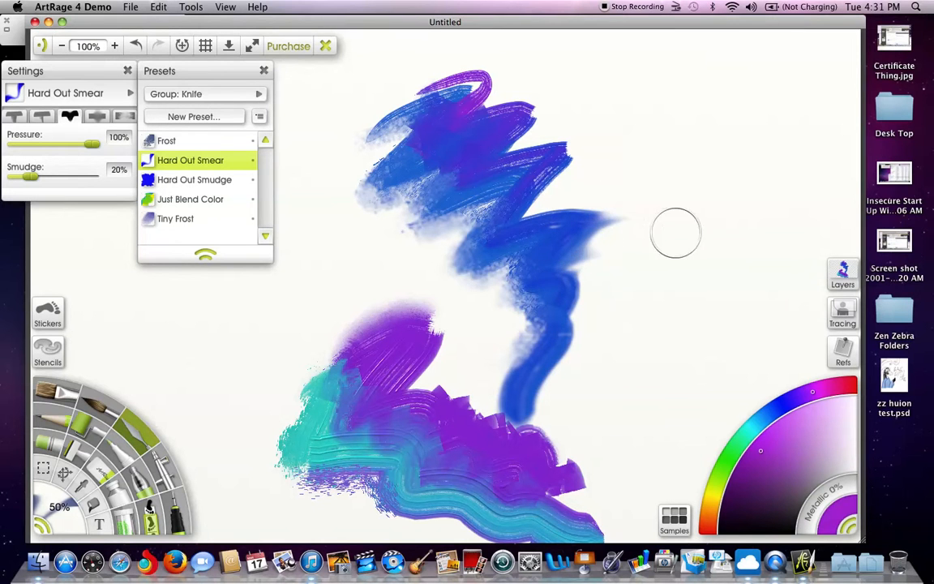
pyautogui.moveTo(510, 248); pyautogui.dragTo(612, 305)
pyautogui.moveTo(499, 271); pyautogui.dragTo(613, 353)
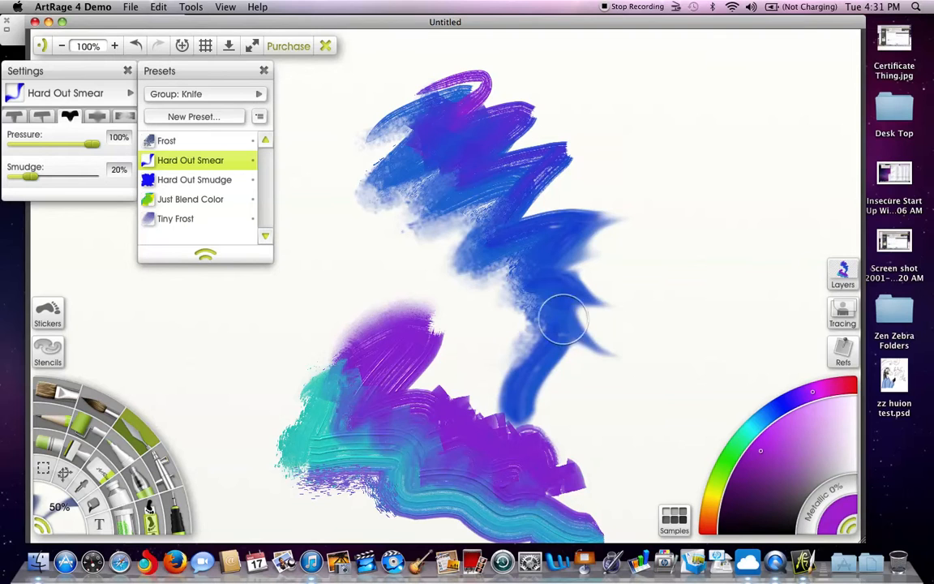
# - Roughen the upper stroke's right edges and the purple-teal boundary with the Frost preset
pyautogui.click(212, 139)
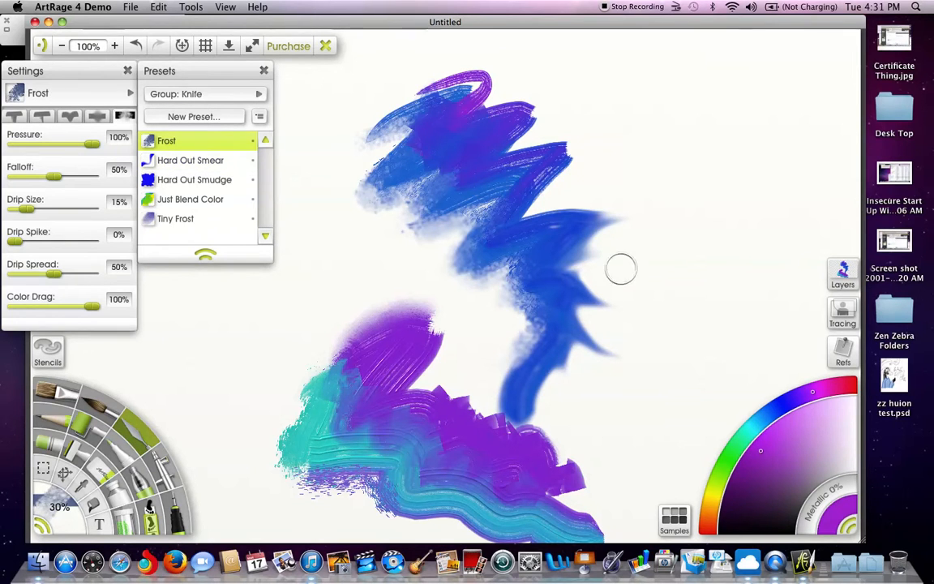
pyautogui.moveTo(607, 210)
pyautogui.mouseDown()
pyautogui.moveTo(580, 211)
pyautogui.moveTo(559, 193)
pyautogui.moveTo(529, 206)
pyautogui.moveTo(542, 221)
pyautogui.moveTo(571, 161)
pyautogui.moveTo(464, 134)
pyautogui.mouseUp()
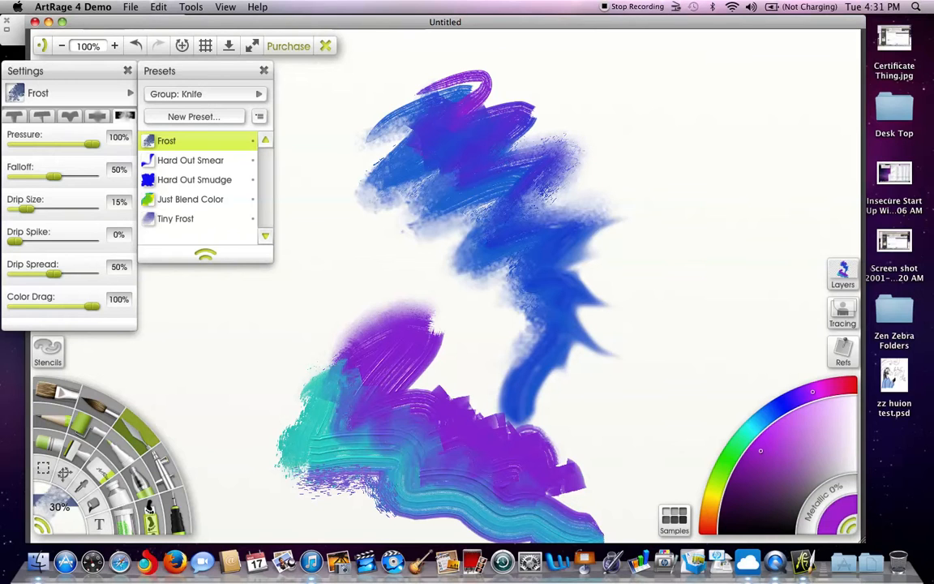
pyautogui.moveTo(432, 381)
pyautogui.mouseDown()
pyautogui.moveTo(401, 427)
pyautogui.moveTo(419, 436)
pyautogui.mouseUp()
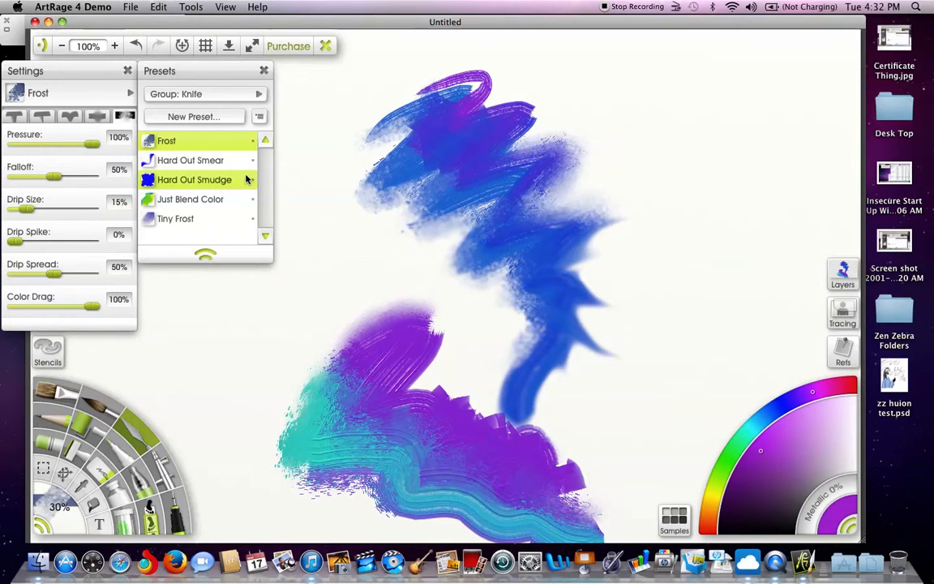
# - Diffuse the purple stroke's right edge with Tiny Frost, using 86% Color Drag and trying Drip Spread at 82% and 3%
pyautogui.click(168, 218)
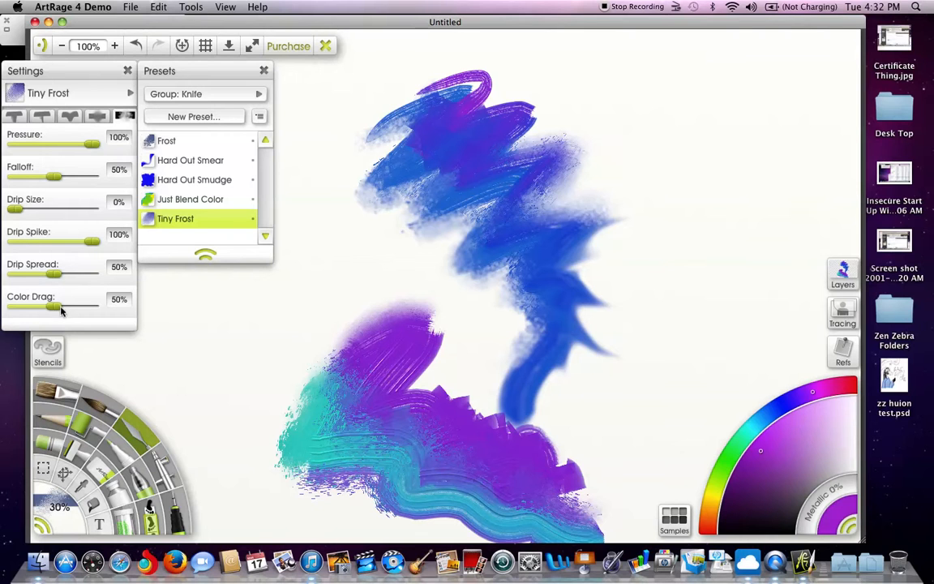
pyautogui.moveTo(57, 306); pyautogui.dragTo(81, 306)
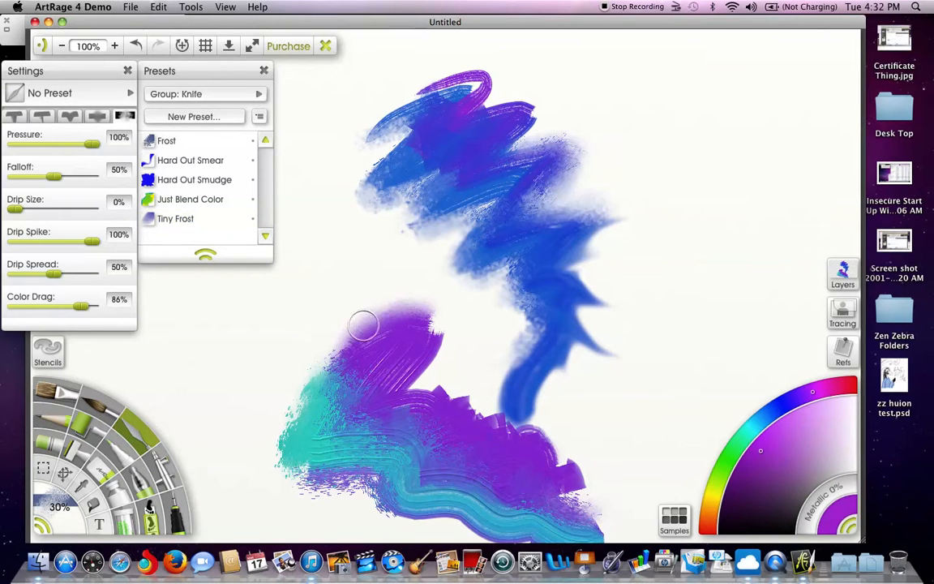
pyautogui.moveTo(453, 317)
pyautogui.mouseDown()
pyautogui.moveTo(435, 371)
pyautogui.moveTo(465, 336)
pyautogui.moveTo(438, 390)
pyautogui.moveTo(445, 333)
pyautogui.mouseUp()
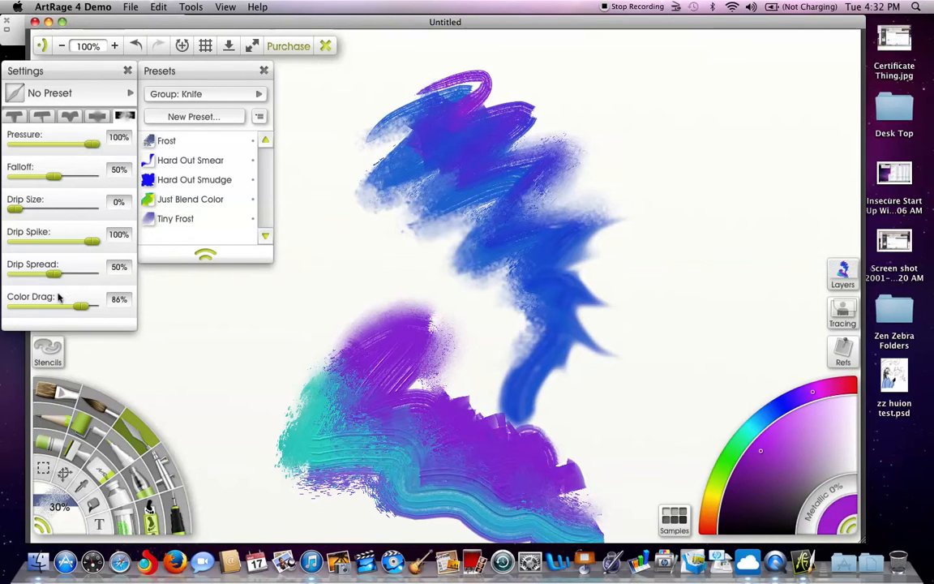
pyautogui.moveTo(54, 274); pyautogui.dragTo(79, 273)
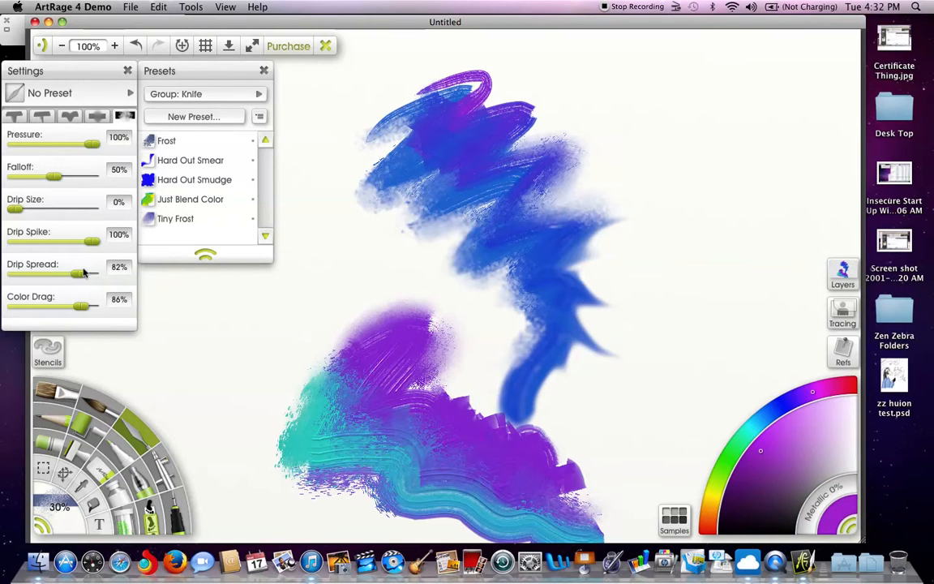
pyautogui.moveTo(70, 277); pyautogui.dragTo(14, 274)
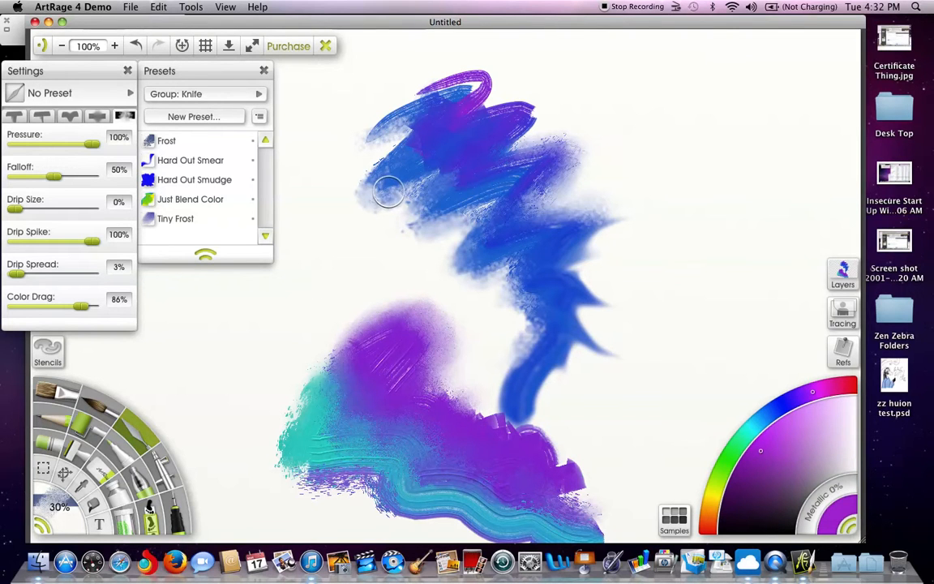
# - Blur the upper stroke's top-left edges using the knife type with 100% Pressure and 10% Softness
pyautogui.click(97, 116)
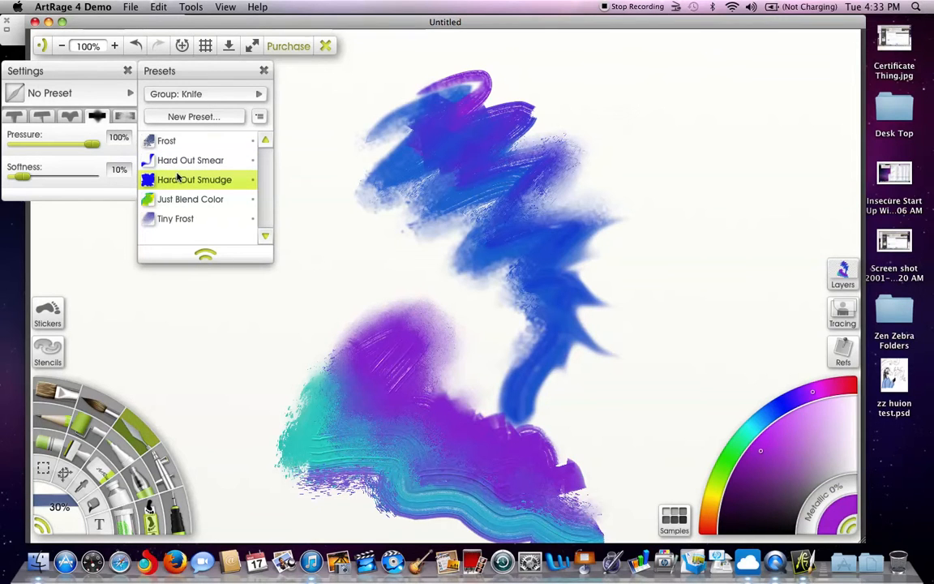
pyautogui.moveTo(378, 22); pyautogui.dragTo(435, 5)
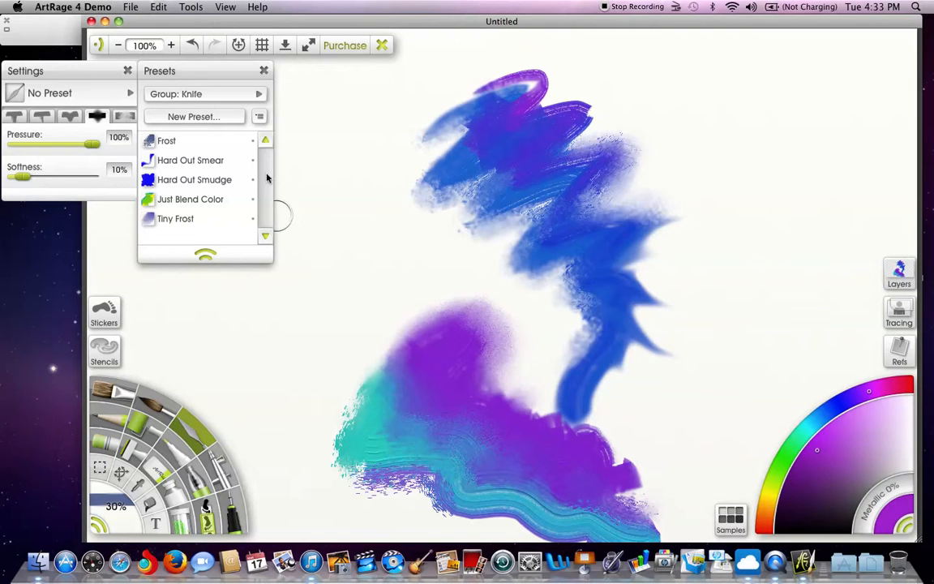
pyautogui.moveTo(397, 27); pyautogui.dragTo(365, 35)
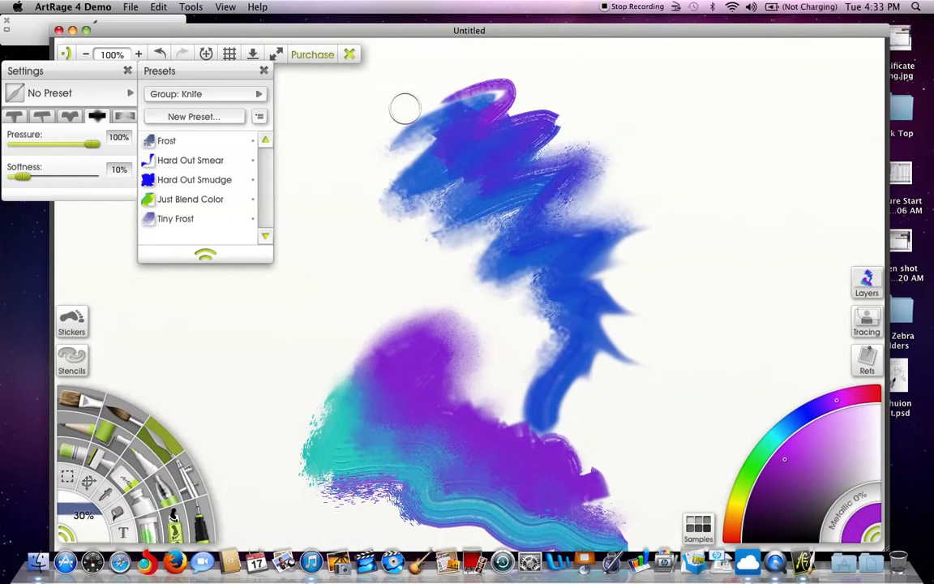
pyautogui.moveTo(510, 34); pyautogui.dragTo(494, 25)
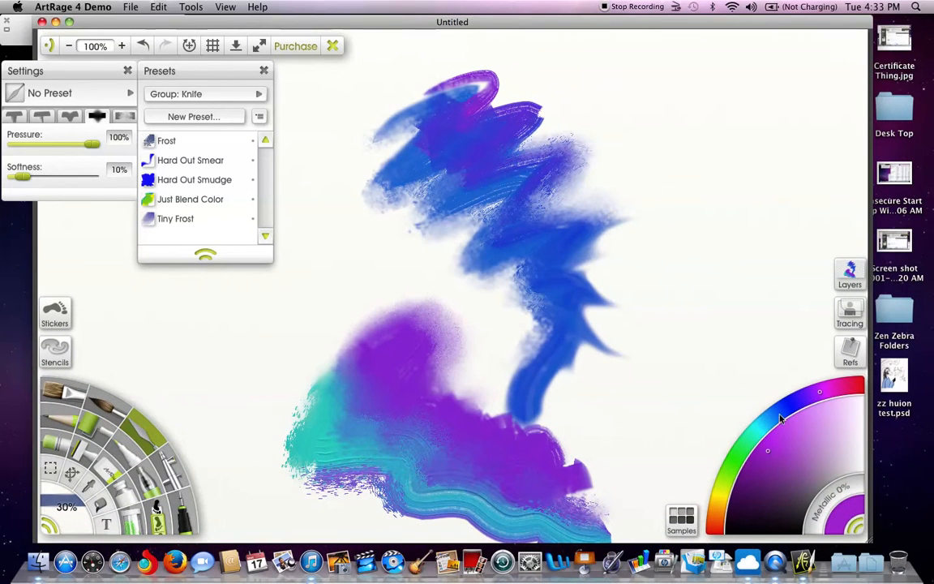
# - Paint a round pale lavender disc over the upper blue-purple stroke with the Oil Brush
pyautogui.click(839, 406)
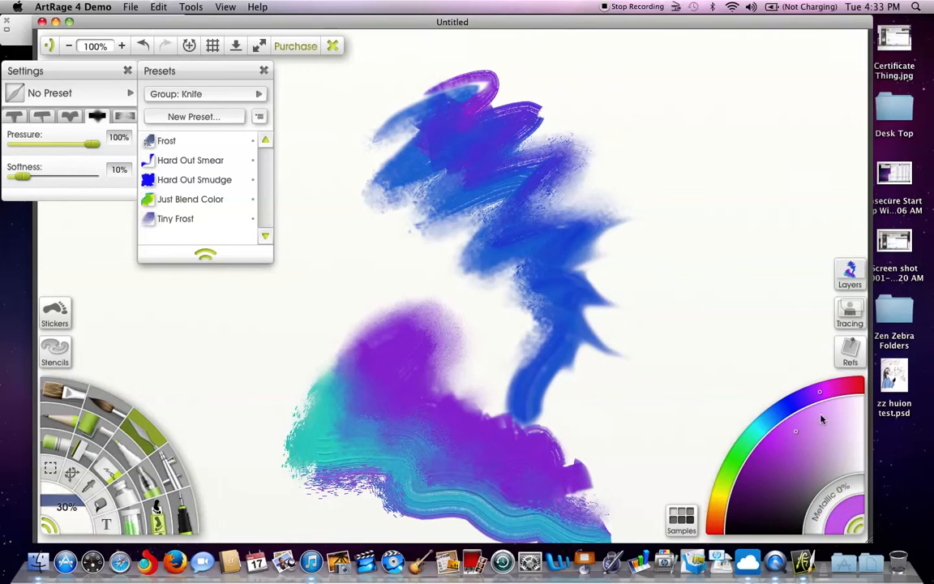
pyautogui.click(56, 393)
pyautogui.moveTo(494, 163)
pyautogui.mouseDown()
pyautogui.moveTo(492, 155)
pyautogui.moveTo(501, 158)
pyautogui.moveTo(475, 189)
pyautogui.moveTo(500, 161)
pyautogui.moveTo(493, 169)
pyautogui.mouseUp()
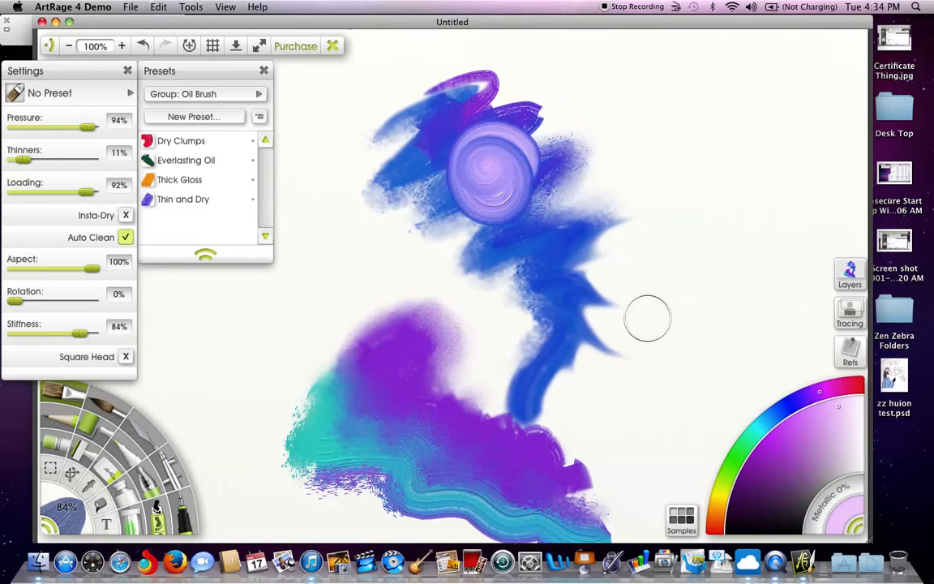
# - Paint a deep purple disc below and right of the lavender one, plus a smaller light blue disc overlapping both
pyautogui.click(775, 455)
pyautogui.moveTo(537, 205)
pyautogui.mouseDown()
pyautogui.moveTo(513, 248)
pyautogui.moveTo(557, 271)
pyautogui.moveTo(567, 216)
pyautogui.moveTo(525, 219)
pyautogui.moveTo(533, 252)
pyautogui.moveTo(558, 231)
pyautogui.moveTo(538, 231)
pyautogui.moveTo(539, 243)
pyautogui.moveTo(556, 216)
pyautogui.mouseUp()
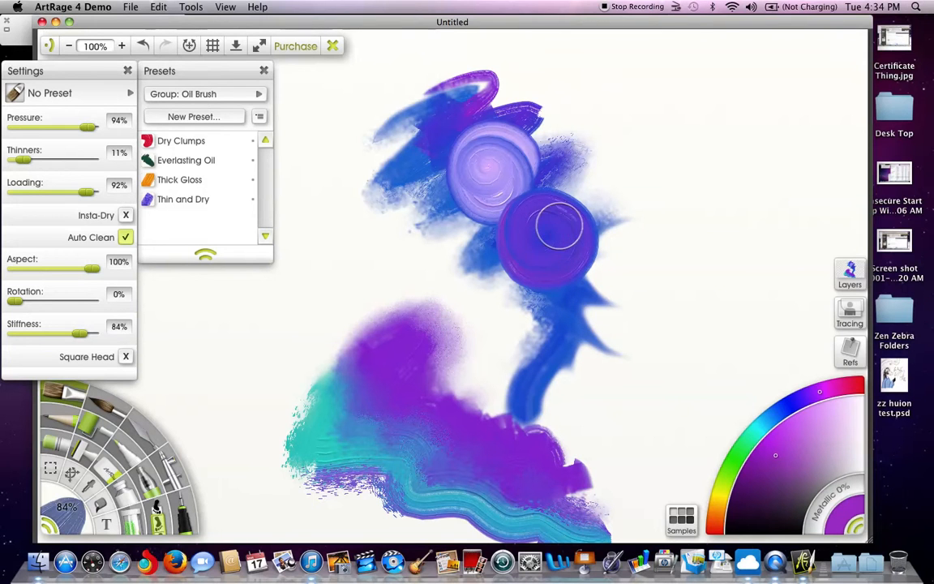
pyautogui.click(764, 432)
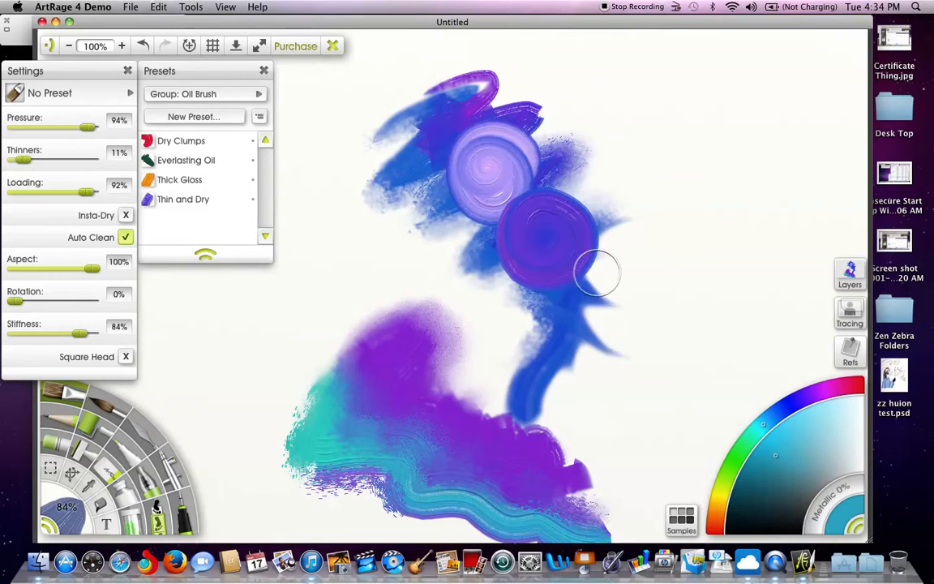
pyautogui.moveTo(497, 216)
pyautogui.mouseDown()
pyautogui.moveTo(452, 235)
pyautogui.moveTo(489, 263)
pyautogui.moveTo(497, 214)
pyautogui.moveTo(467, 223)
pyautogui.moveTo(481, 253)
pyautogui.moveTo(481, 223)
pyautogui.moveTo(477, 244)
pyautogui.moveTo(483, 231)
pyautogui.moveTo(480, 240)
pyautogui.moveTo(521, 225)
pyautogui.mouseUp()
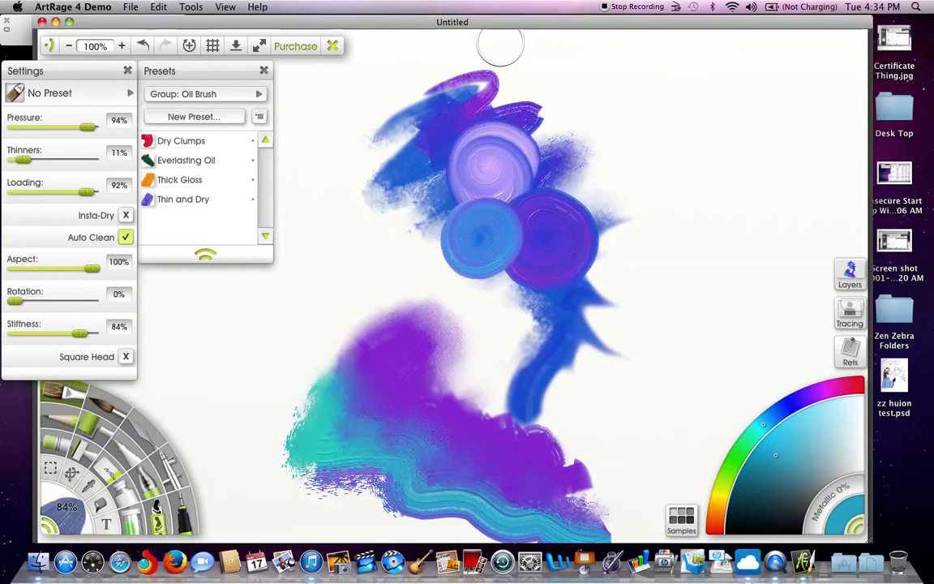
pyautogui.moveTo(514, 29); pyautogui.dragTo(532, 15)
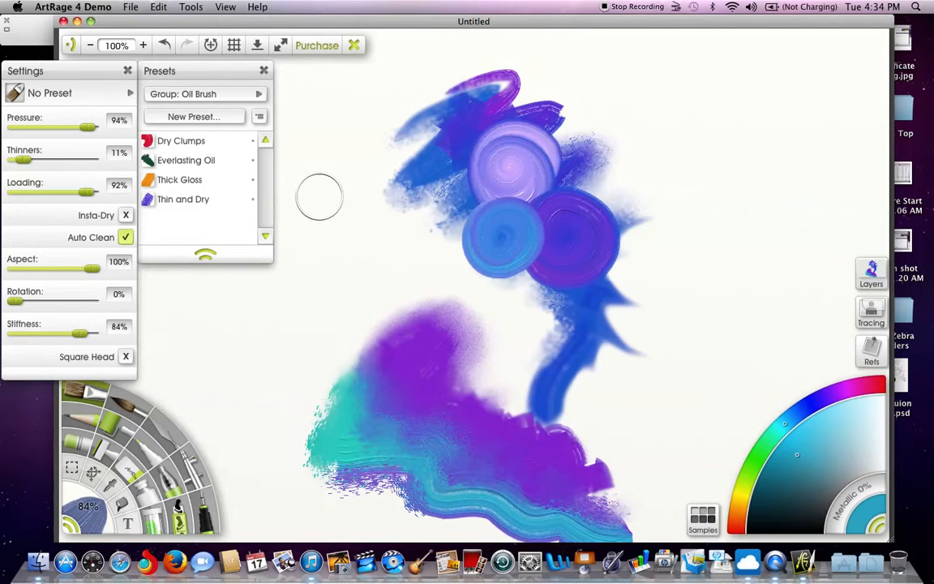
pyautogui.moveTo(442, 25)
pyautogui.mouseDown()
pyautogui.moveTo(442, 35)
pyautogui.moveTo(460, 26)
pyautogui.moveTo(452, 26)
pyautogui.mouseUp()
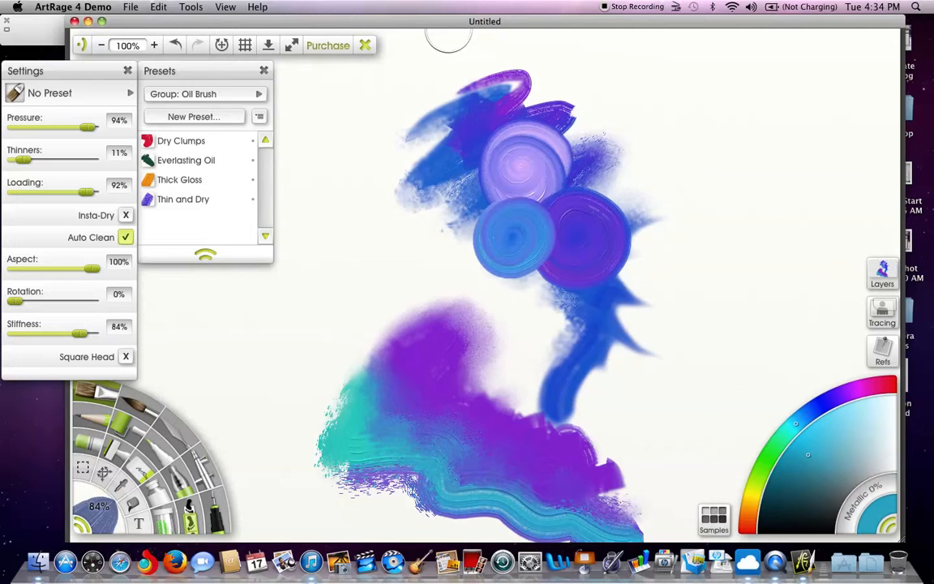
pyautogui.moveTo(427, 25); pyautogui.dragTo(426, 22)
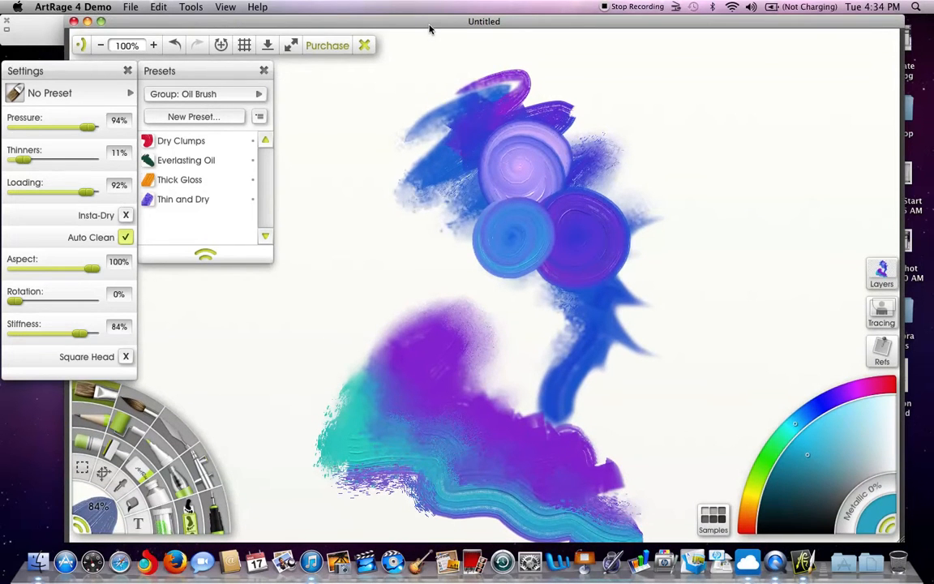
pyautogui.moveTo(449, 22)
pyautogui.mouseDown()
pyautogui.moveTo(442, 28)
pyautogui.moveTo(451, 8)
pyautogui.mouseUp()
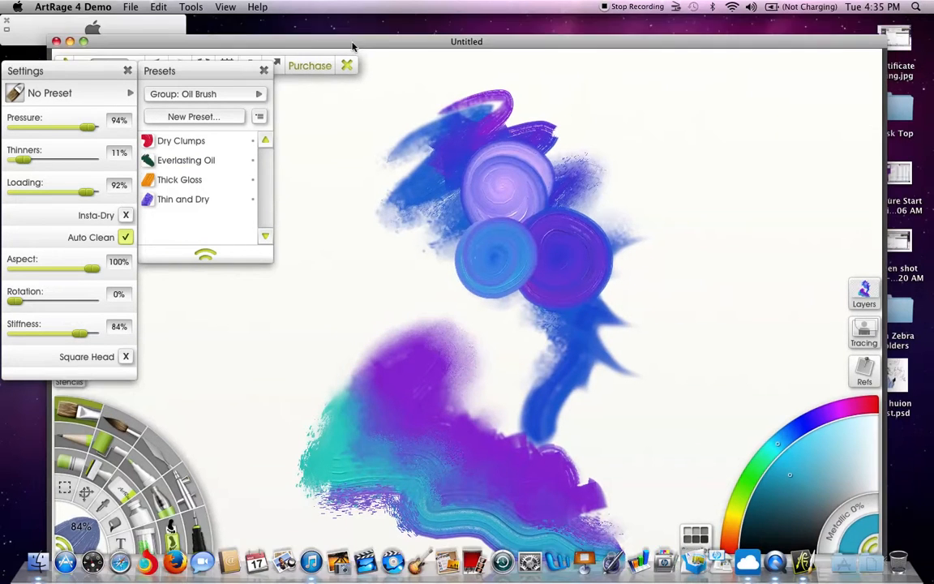
pyautogui.moveTo(365, 21); pyautogui.dragTo(361, 21)
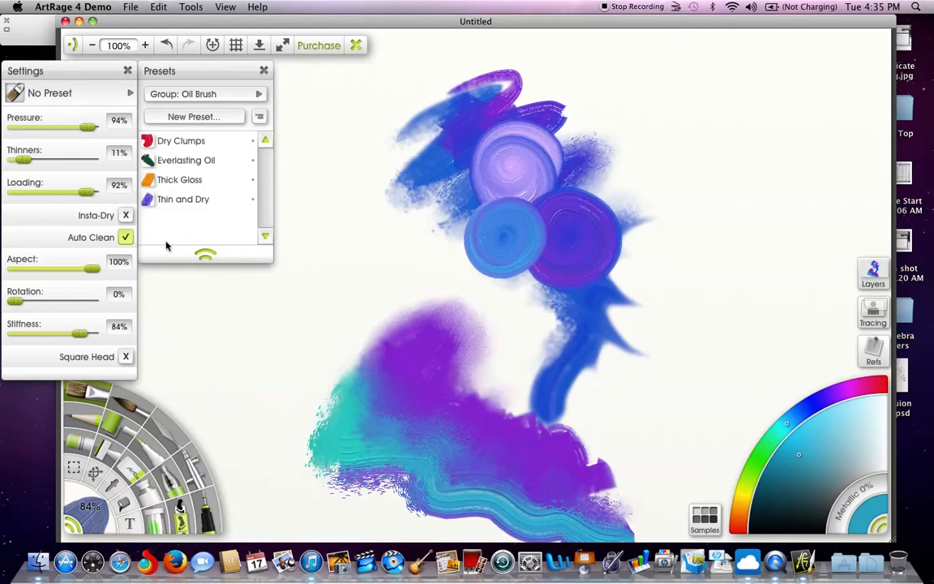
pyautogui.moveTo(161, 26); pyautogui.dragTo(225, 10)
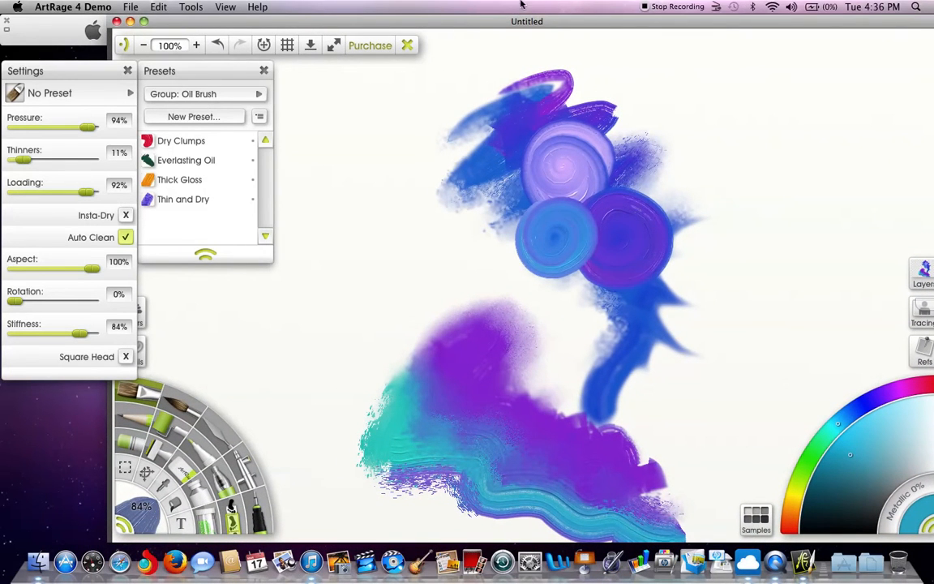